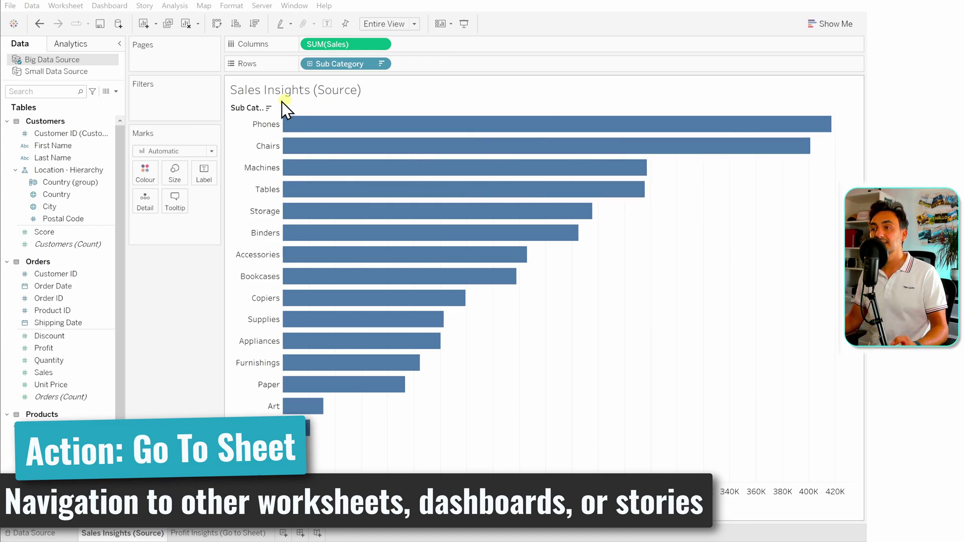
Step: Back on Sales Insights, open the workbook's Actions list and start adding a Go to Sheet action
click(241, 533)
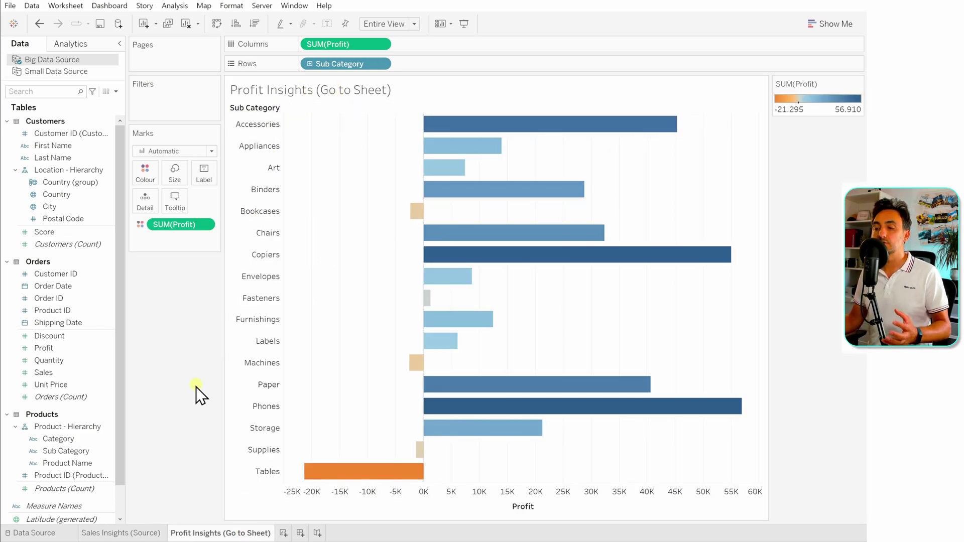
click(130, 534)
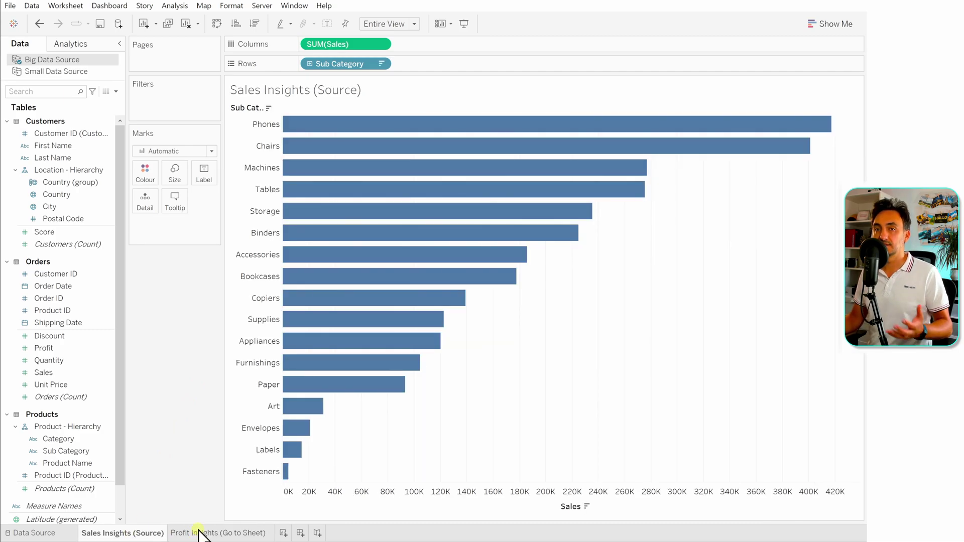
click(68, 8)
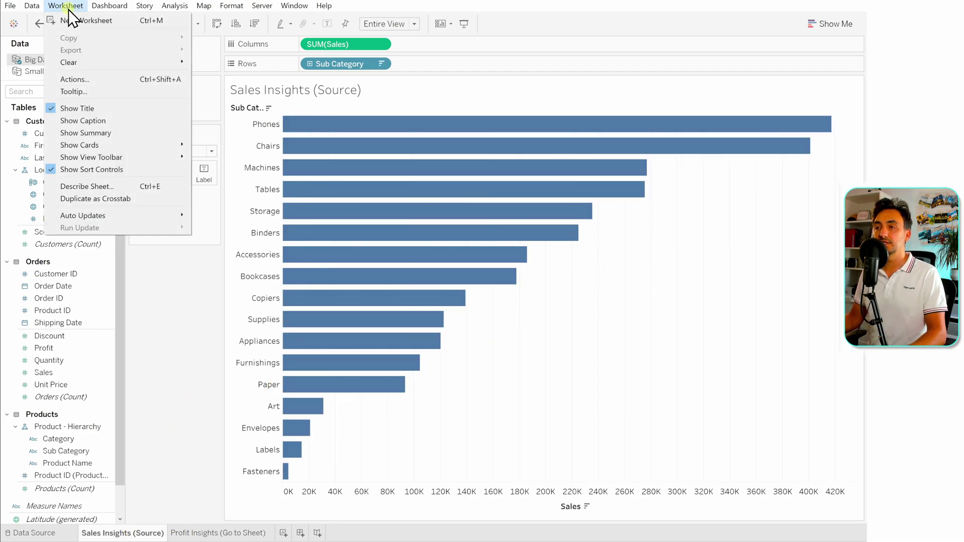
click(108, 82)
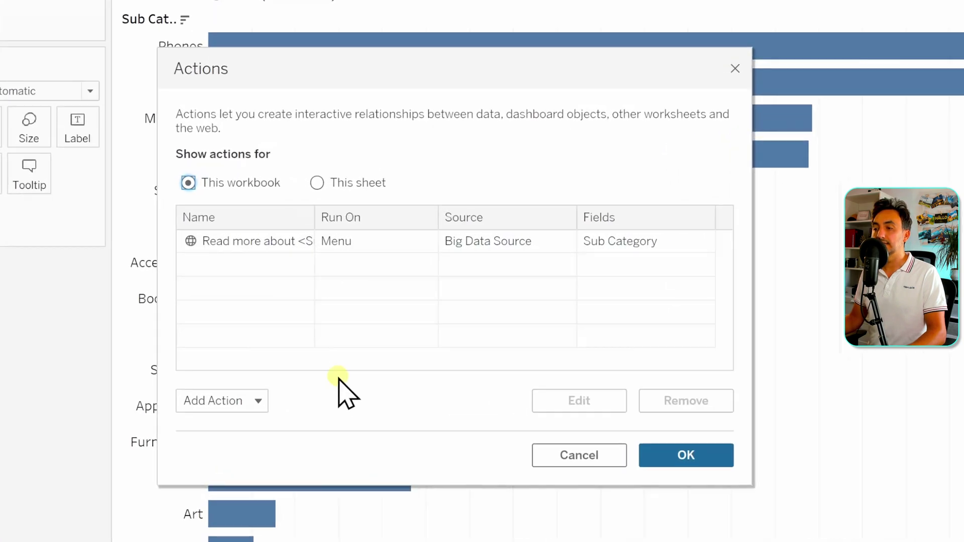
click(259, 401)
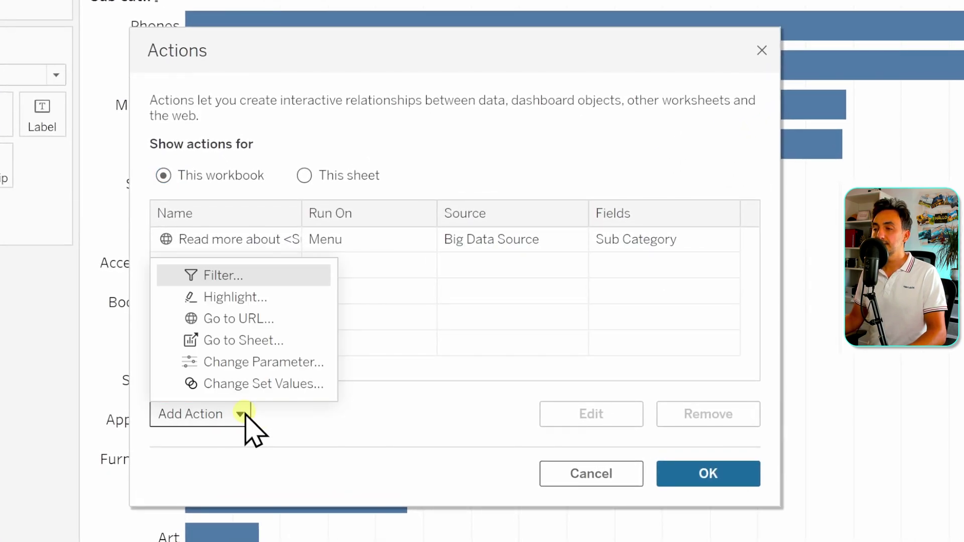
Step: Create the 'Go to Profit Insight' action, run on Menu, targeting Profit Insights
click(294, 341)
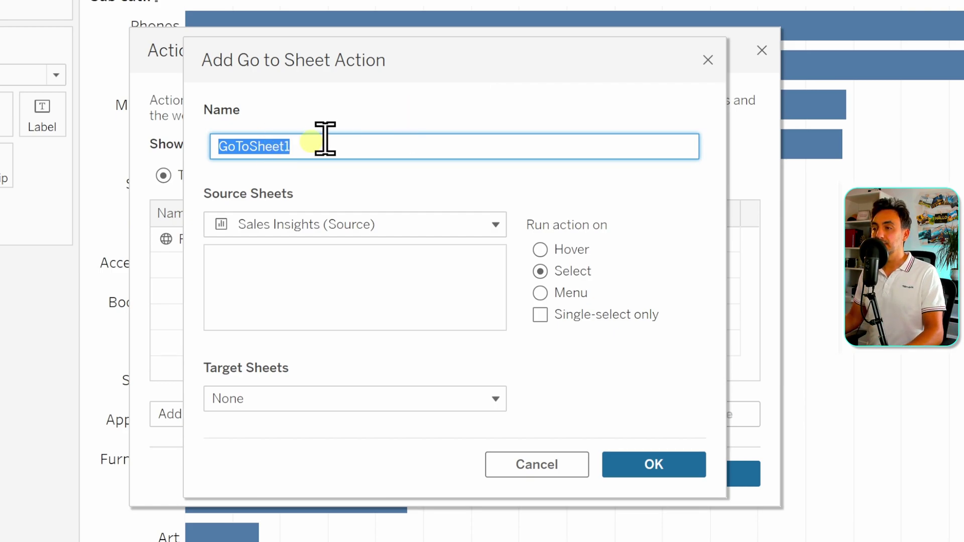
click(361, 139)
key(ctrl+a)
text(G)
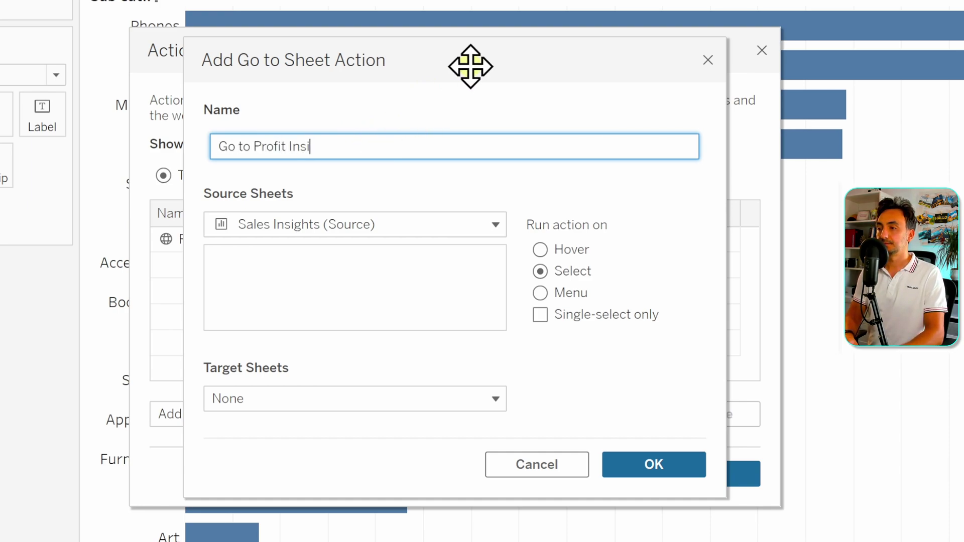
text(ght)
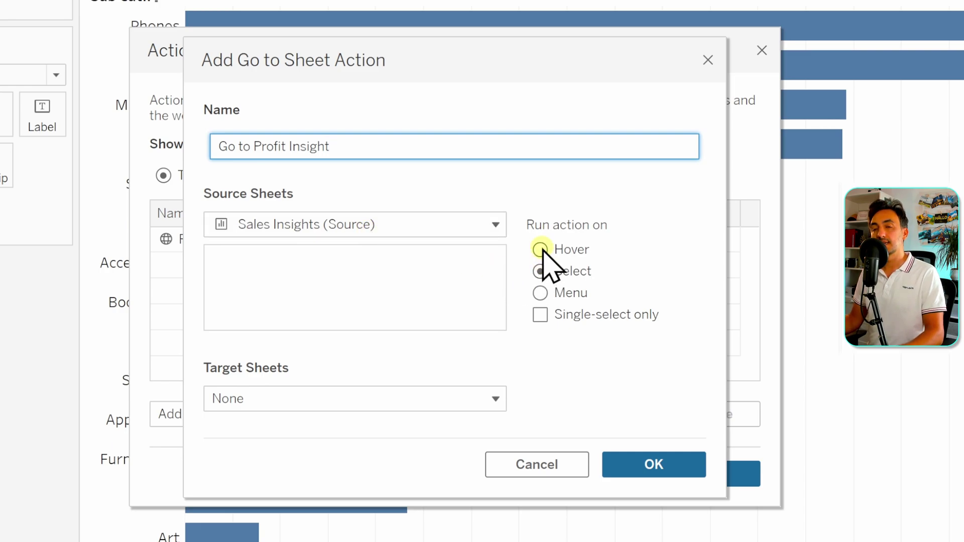
click(541, 293)
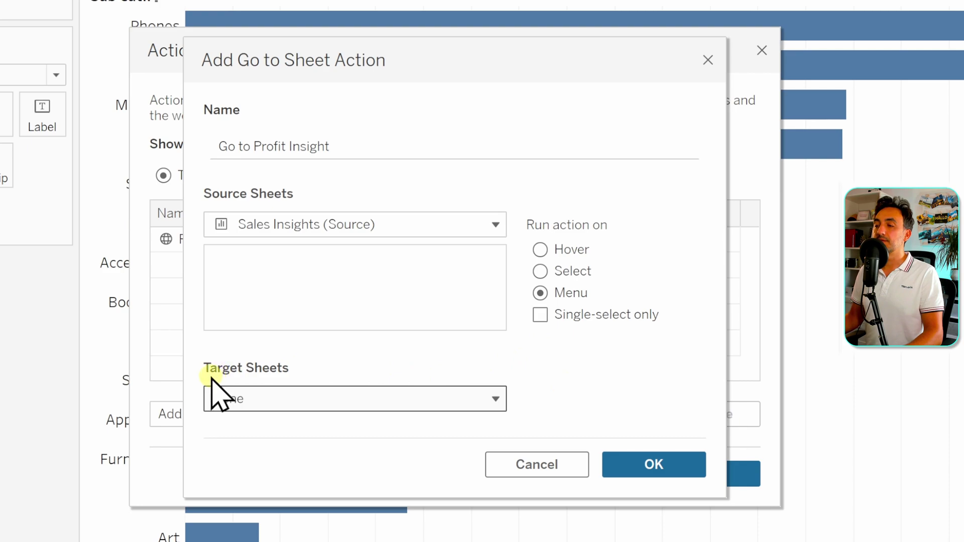
click(277, 393)
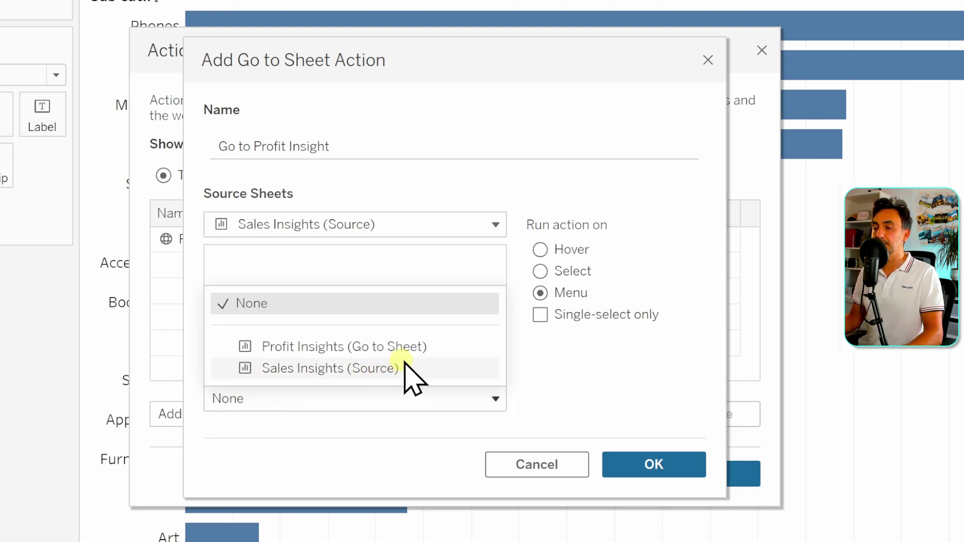
click(422, 347)
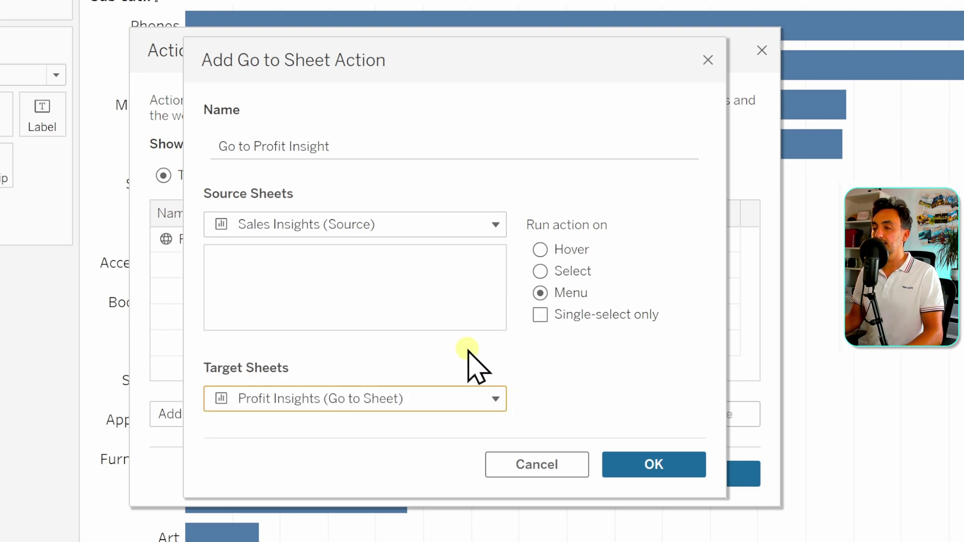
click(652, 464)
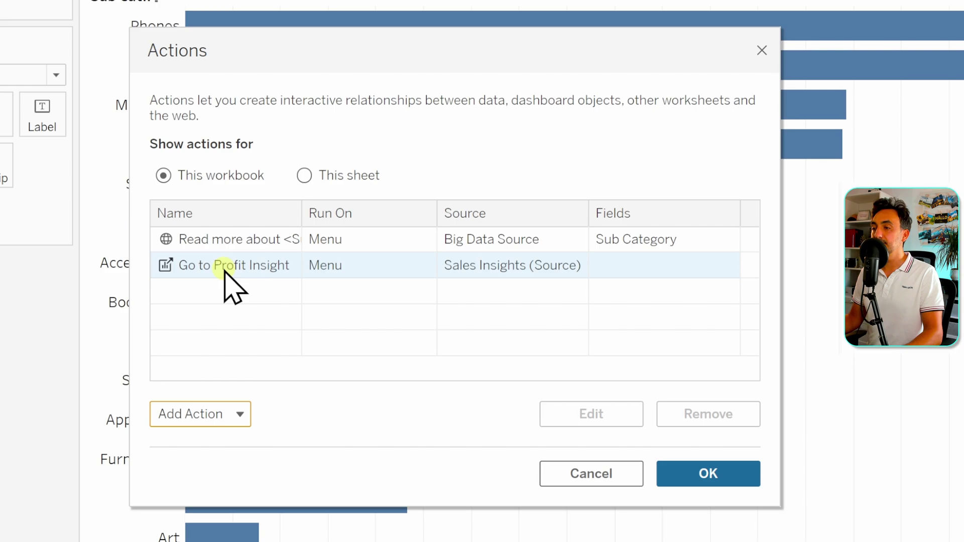
Step: Close the Actions list and select the Machines bar to show its Go to Profit Insight link
click(681, 475)
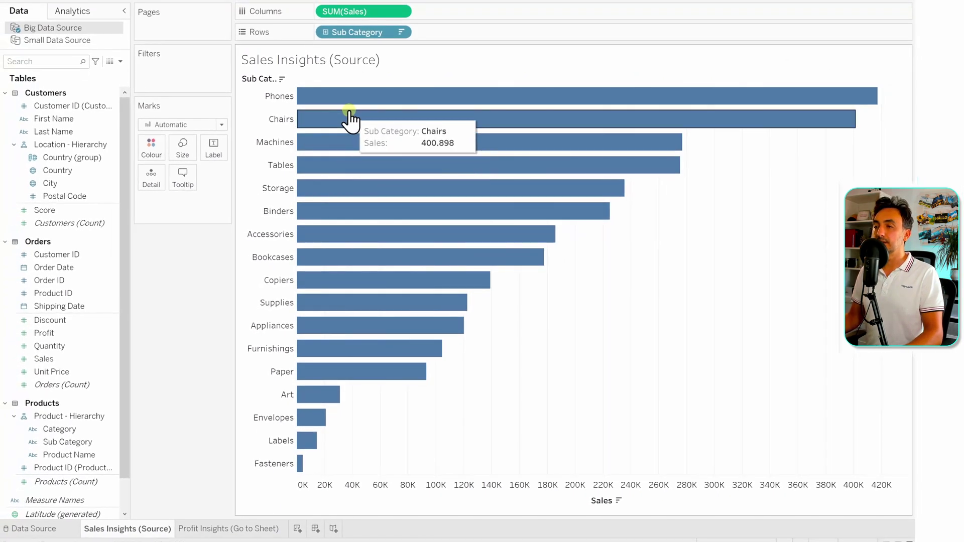
click(407, 154)
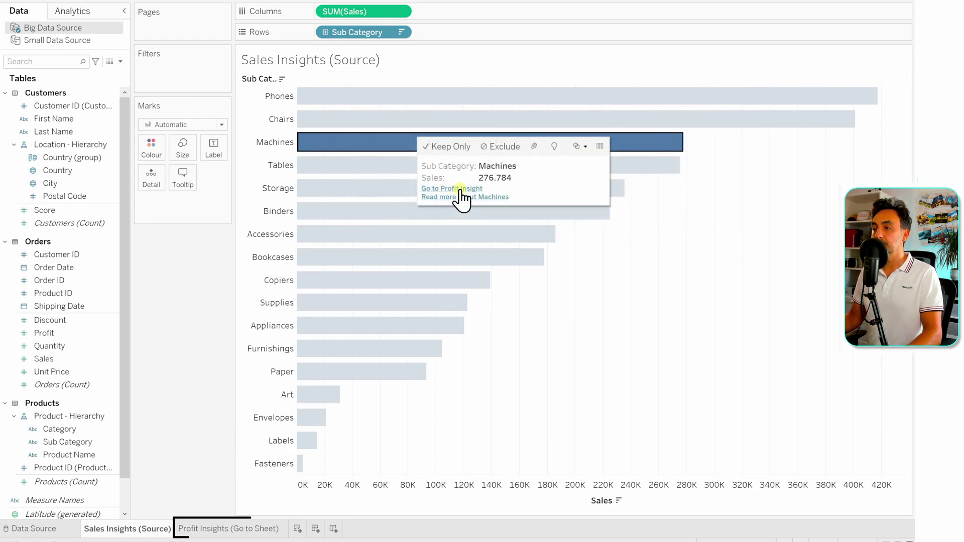
click(461, 188)
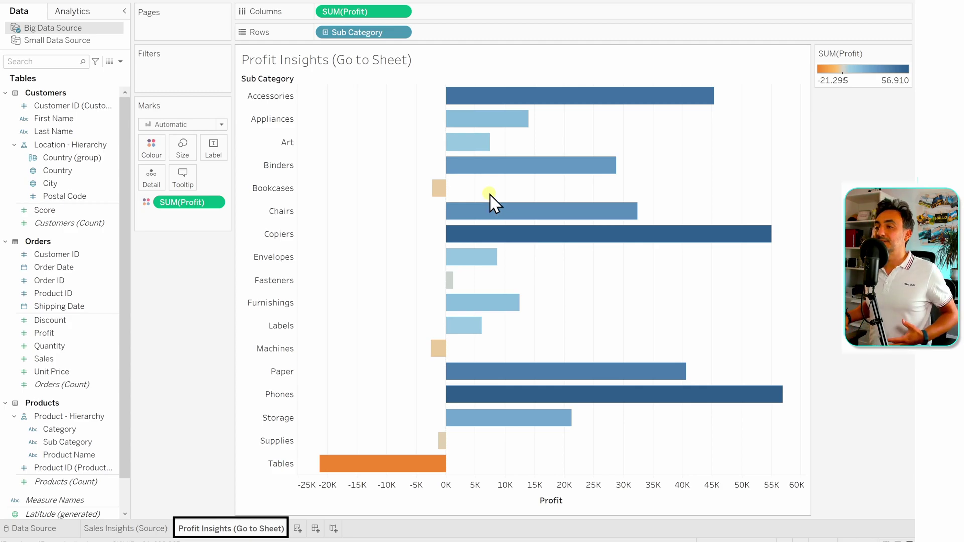
mouse_move(541, 211)
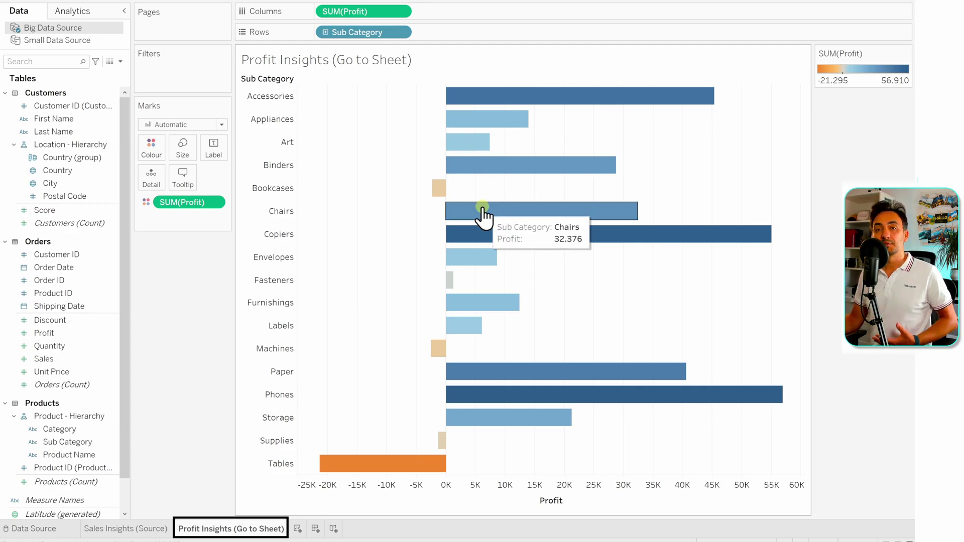
click(156, 529)
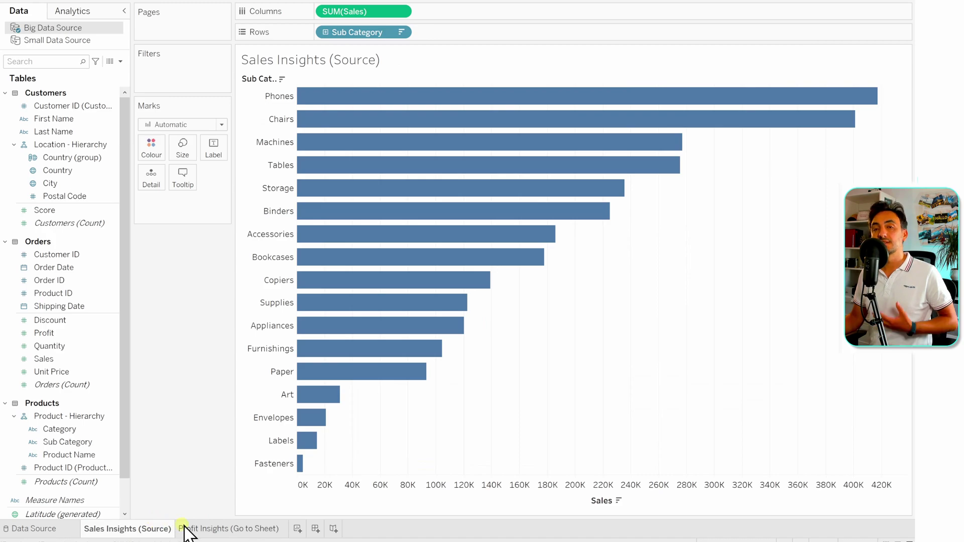